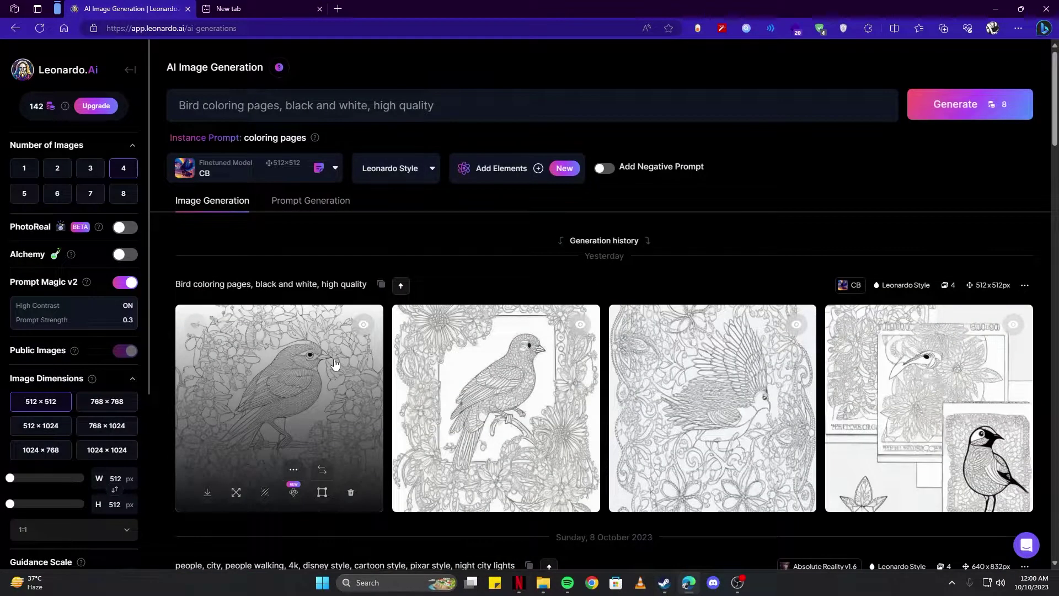
- Page through the previously generated bird coloring pages
left_click(335, 366)
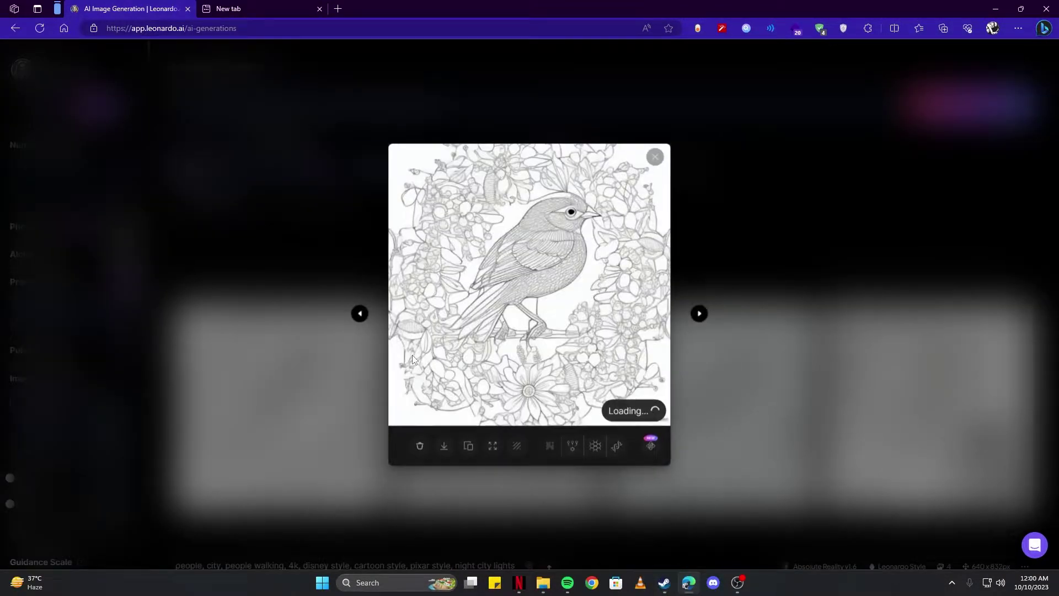
left_click(701, 314)
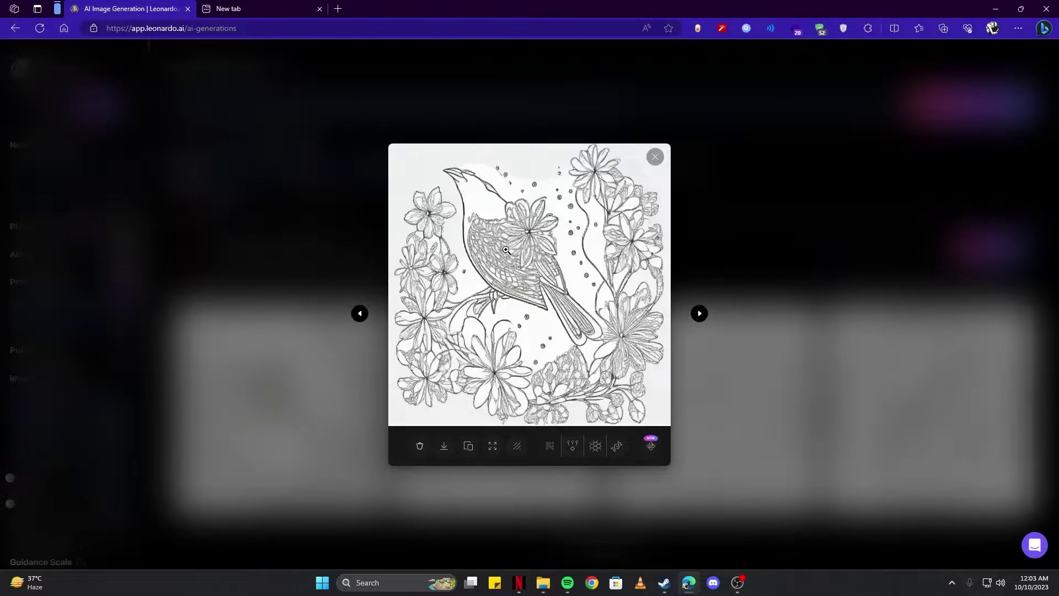
left_click(699, 314)
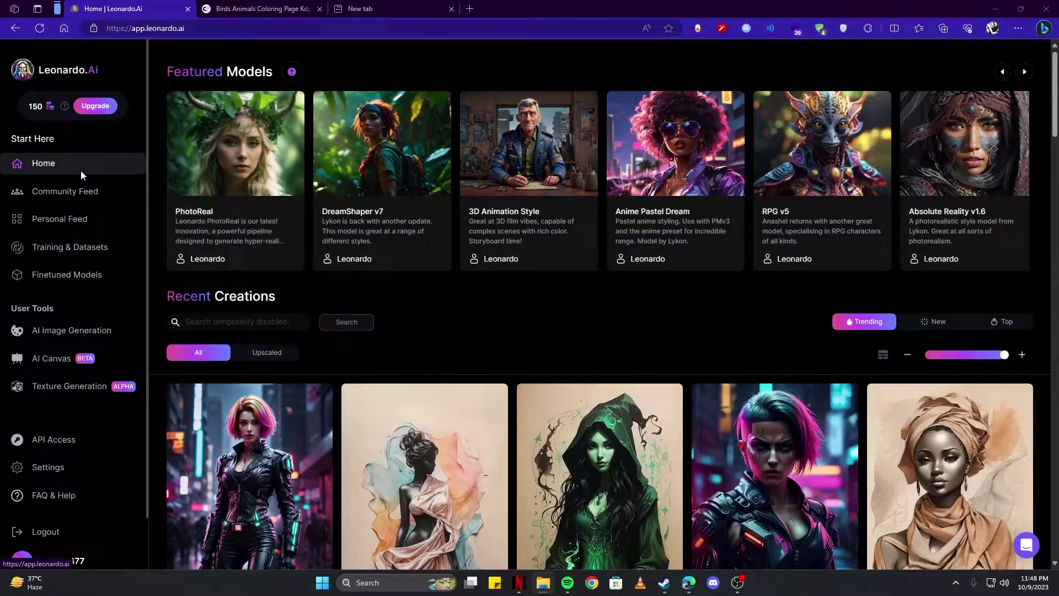
- Create a dataset named 'Bird' with the description 'Bird' under Training & Datasets
left_click(58, 251)
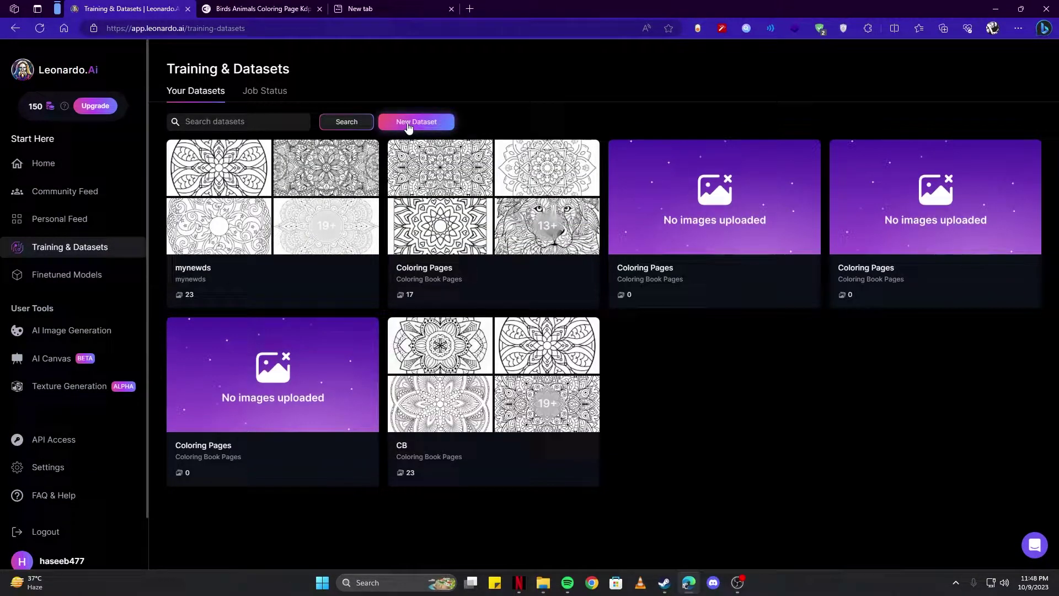
left_click(408, 124)
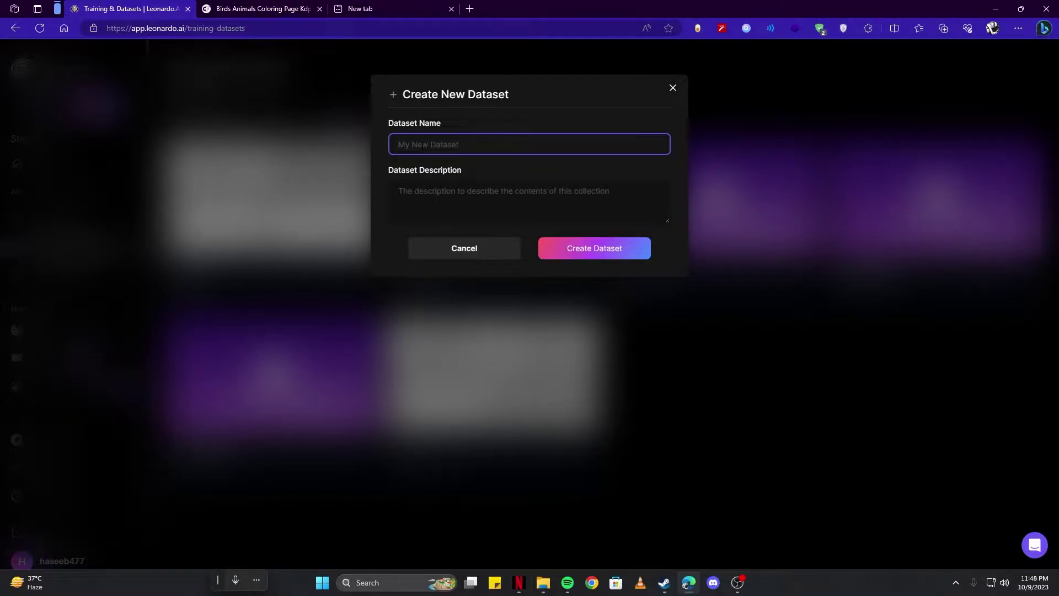
type("Bird")
key("Tab")
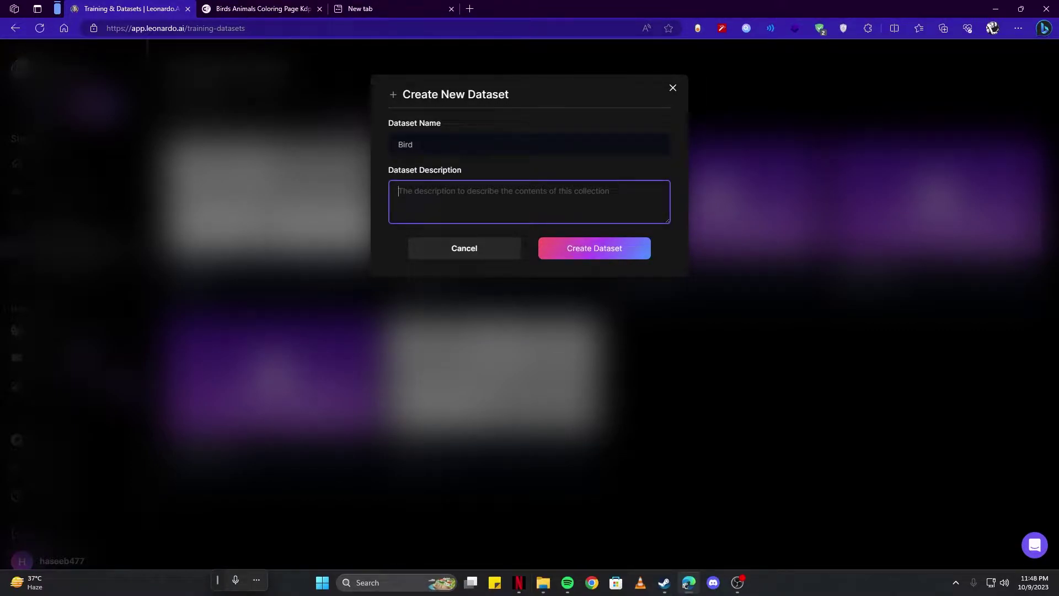
type("Bird")
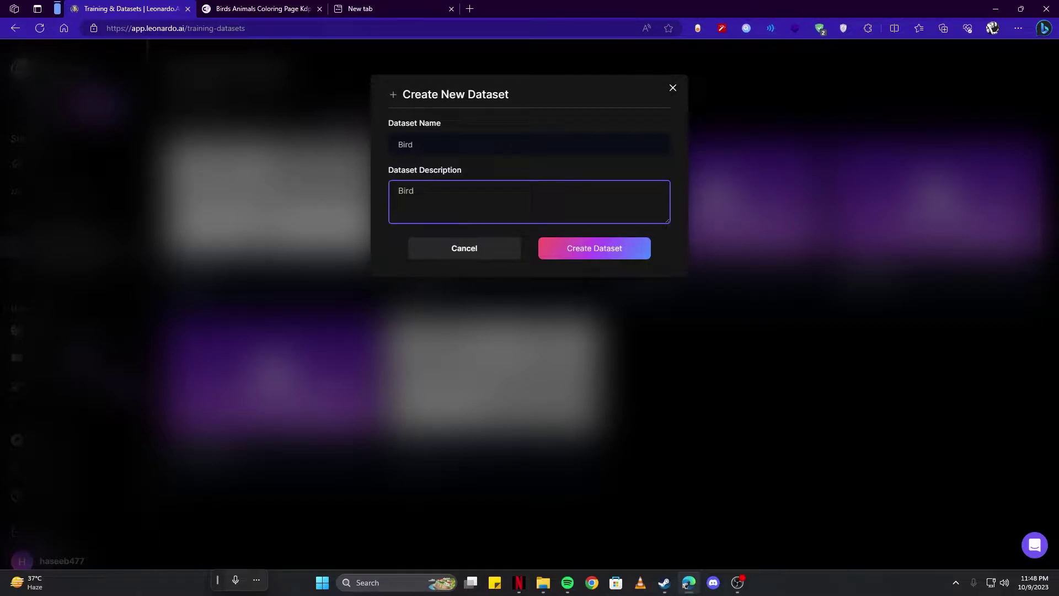
left_click(554, 254)
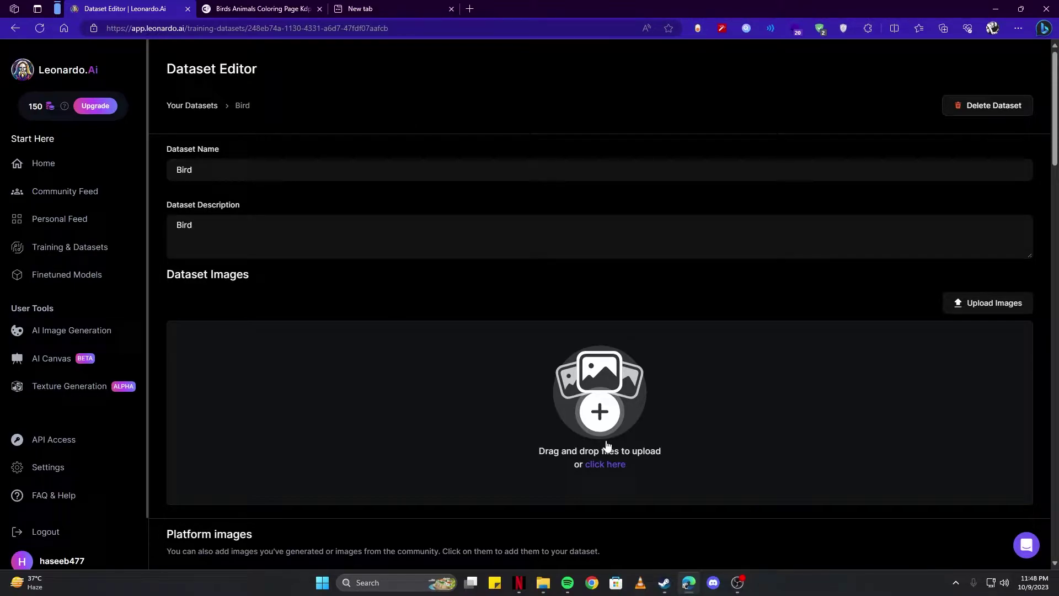
- Switch to the browser tab with the coloring pages search
left_click(239, 11)
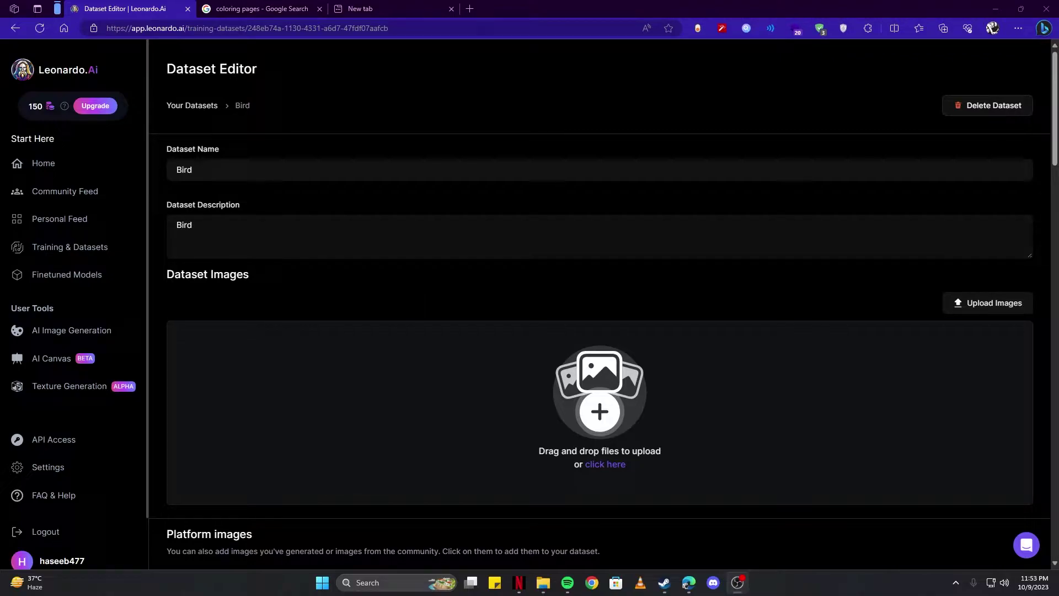
- Search Google Images for 'coloring pages disney' instead of bird coloring pages
left_click(254, 8)
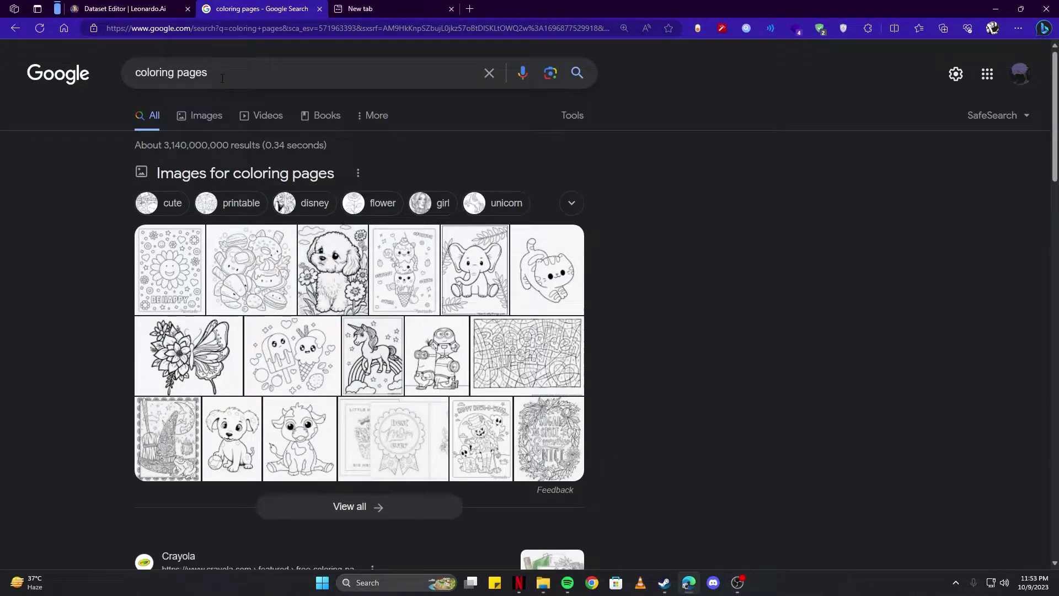
left_click(202, 115)
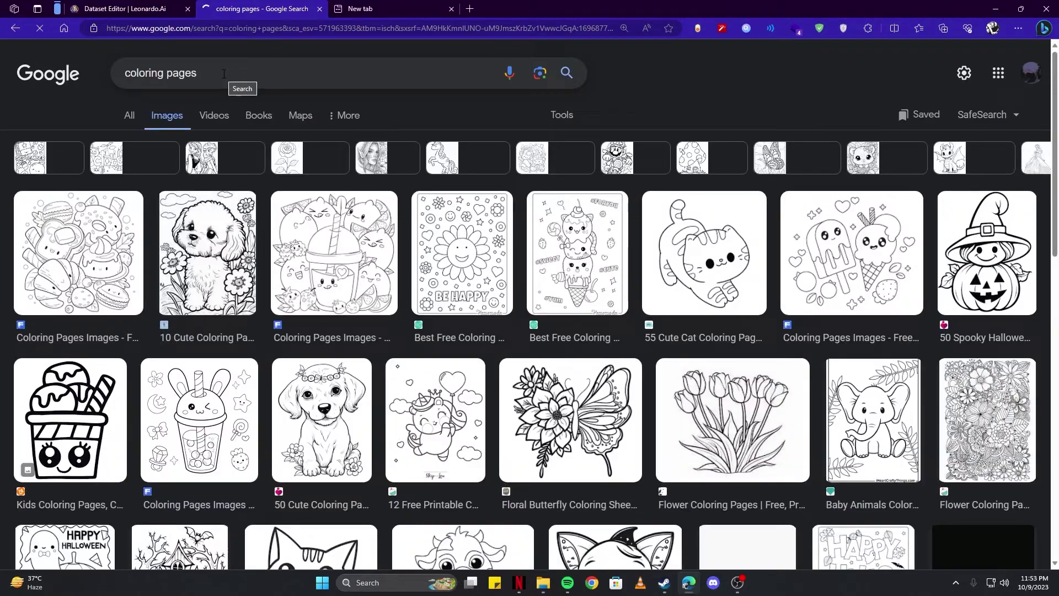
left_click(226, 73)
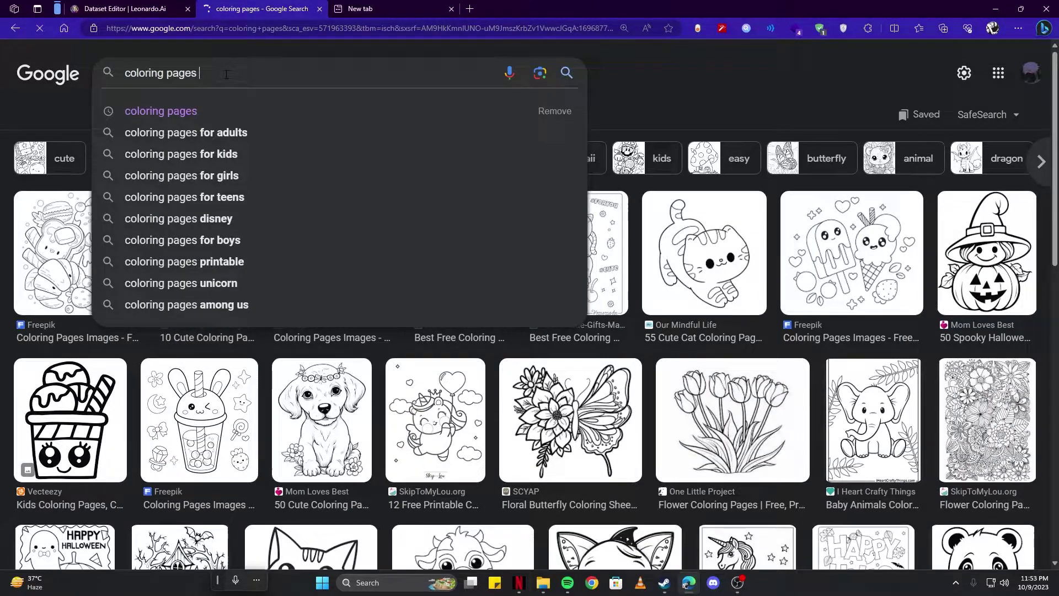
type("birds")
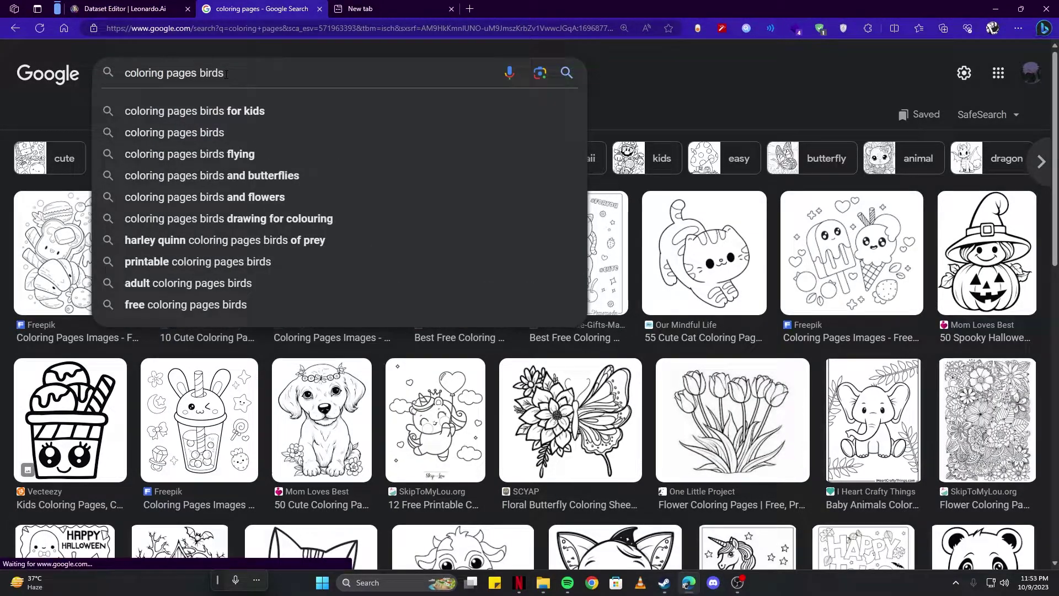
key("BackSpace")
key("BackSpace")
key("BackSpace")
type("disney")
key("Return")
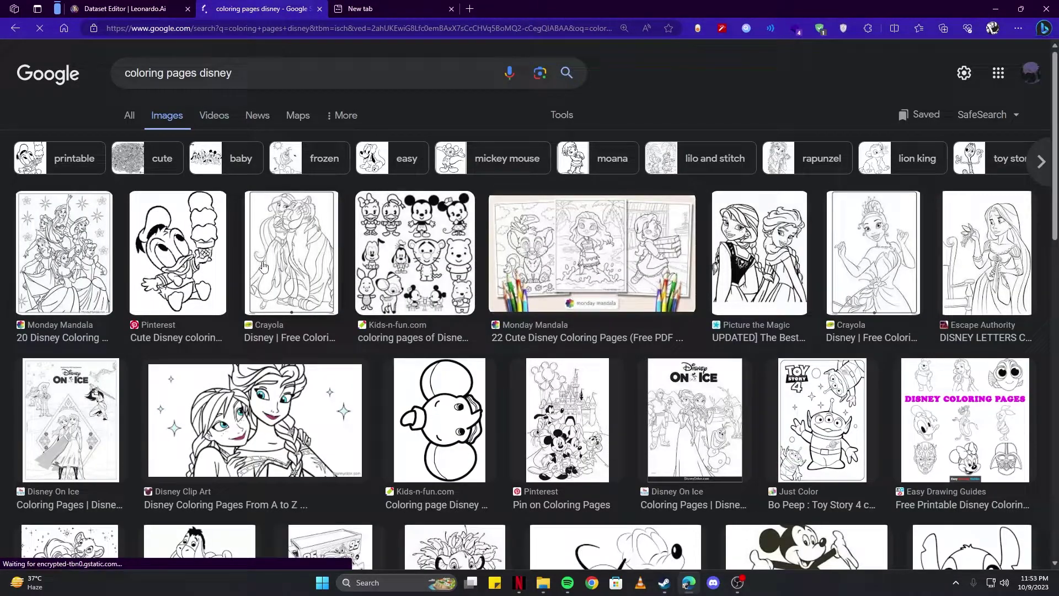
- Preview the Kids-n-fun Disney Cuties sheet, save a copy, and return to the dataset editor
left_click(422, 268)
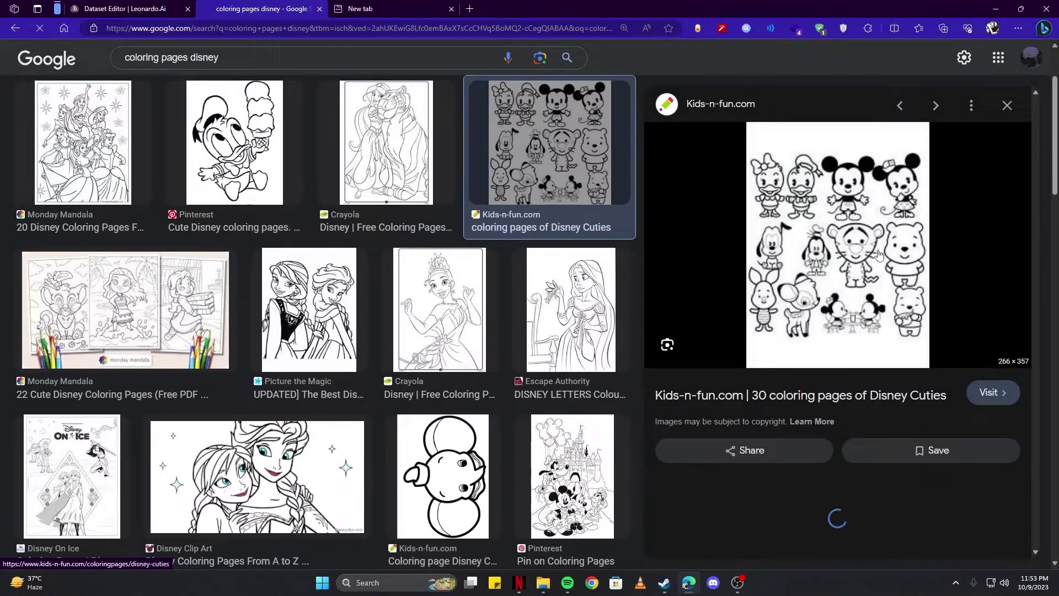
right_click(779, 145)
left_click(606, 5)
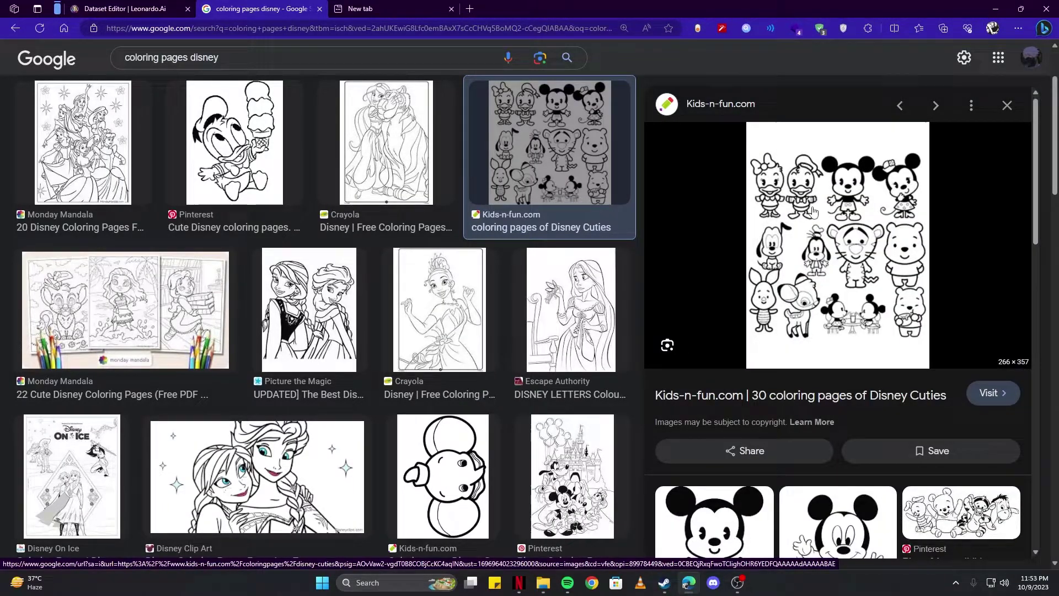
right_click(811, 124)
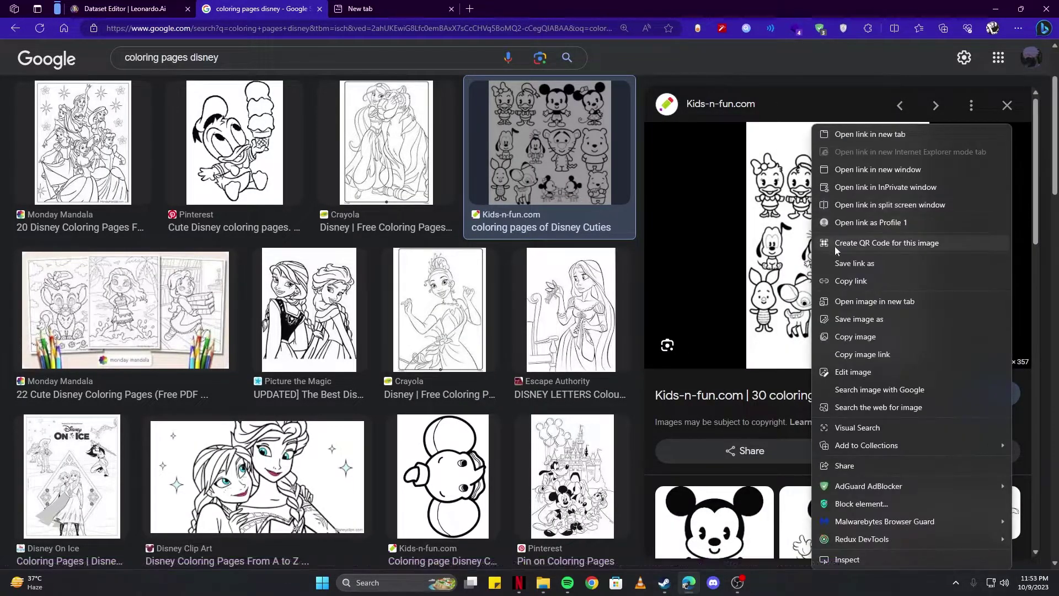
left_click(856, 337)
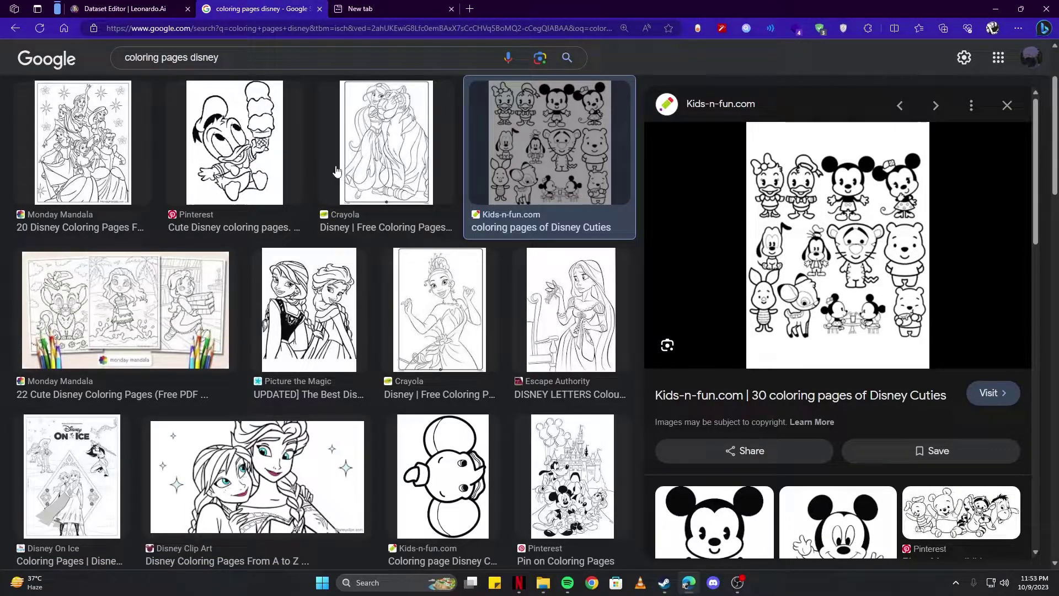
key("ctrl+shift+Tab")
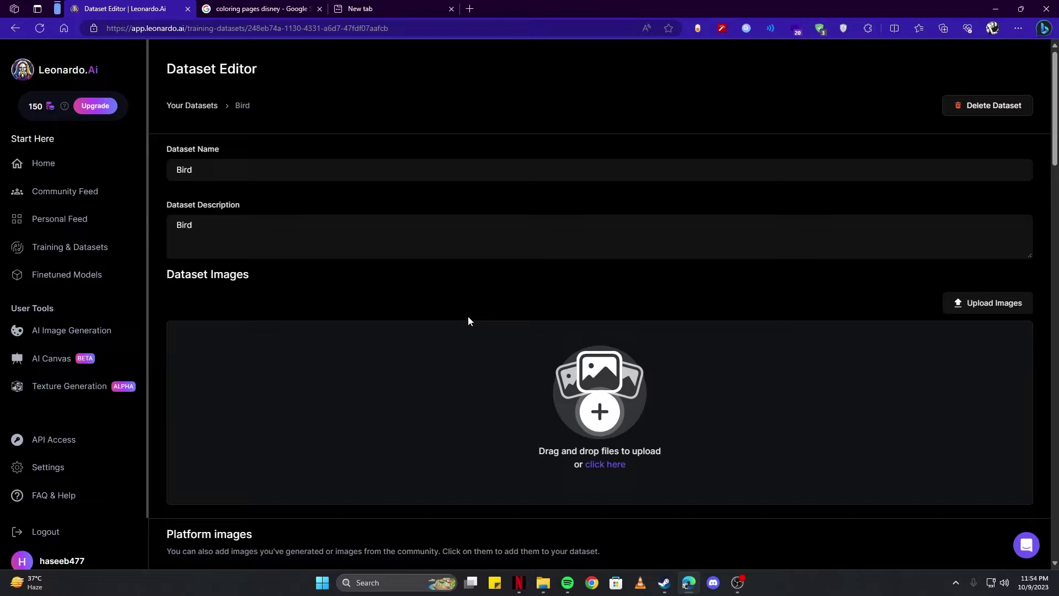
- Start uploading images into the Bird dataset via the plus icon
left_click(596, 427)
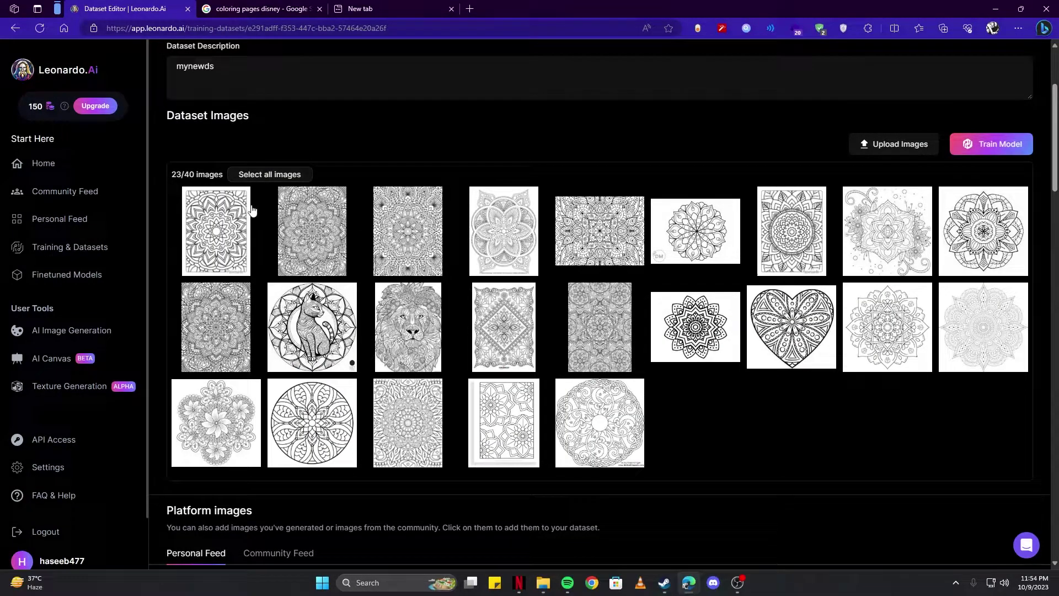
scroll(525, 295, "down", 2)
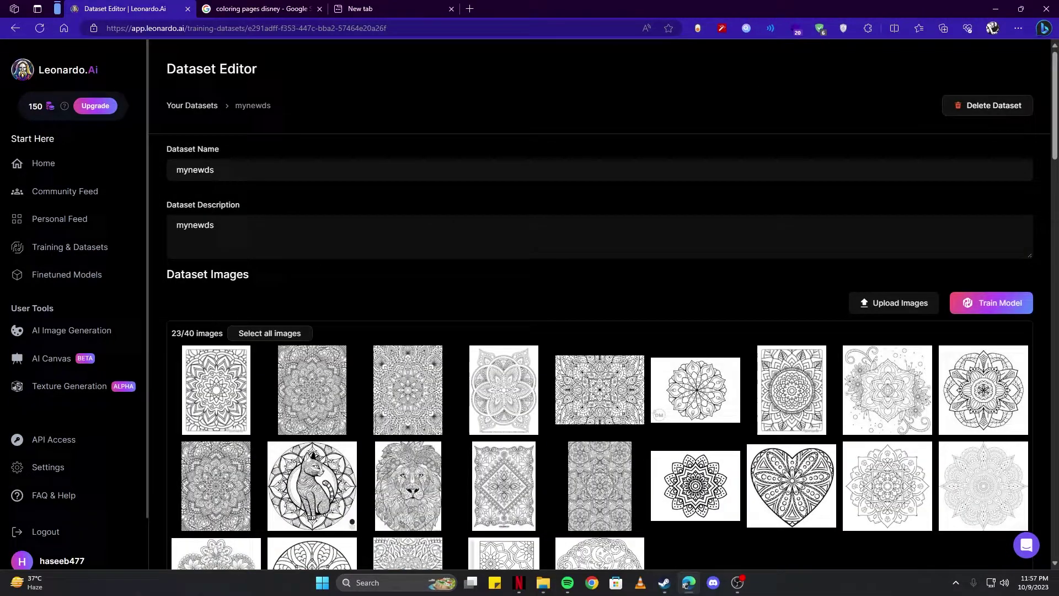
scroll(484, 327, "down", 2)
scroll(483, 327, "up", 1)
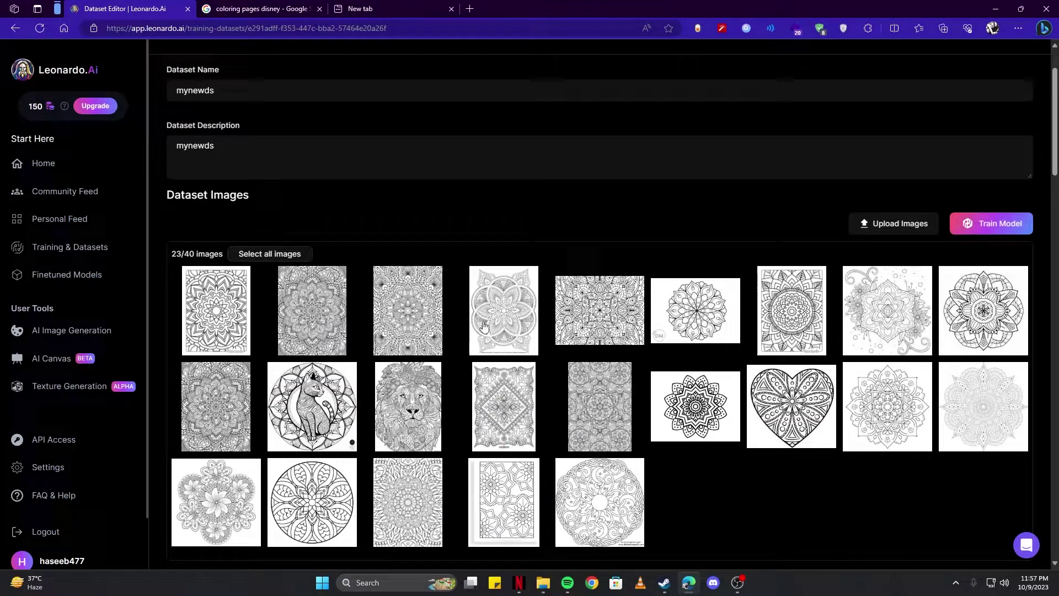
- Start training from the mynewds dataset, filling the description and setting instance prompt 'A bird'
left_click(972, 230)
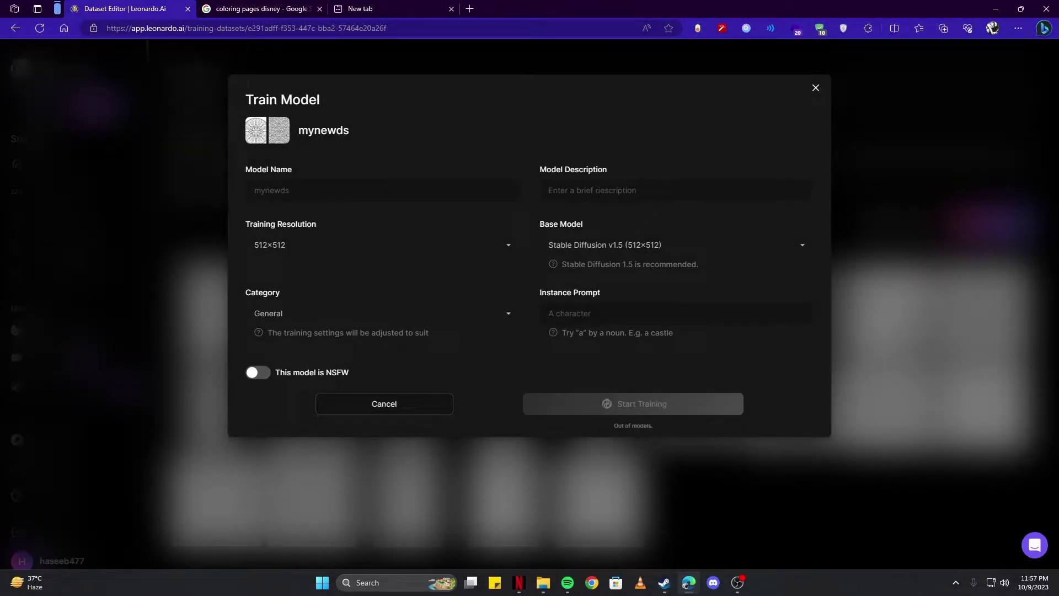
left_click(612, 191)
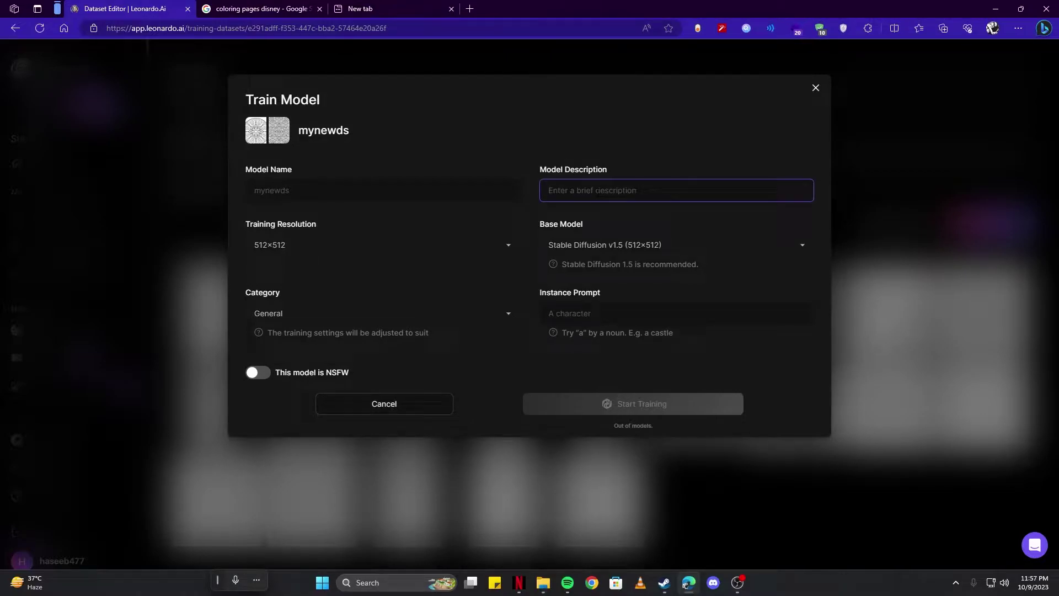
type("mynewds")
left_click(594, 314)
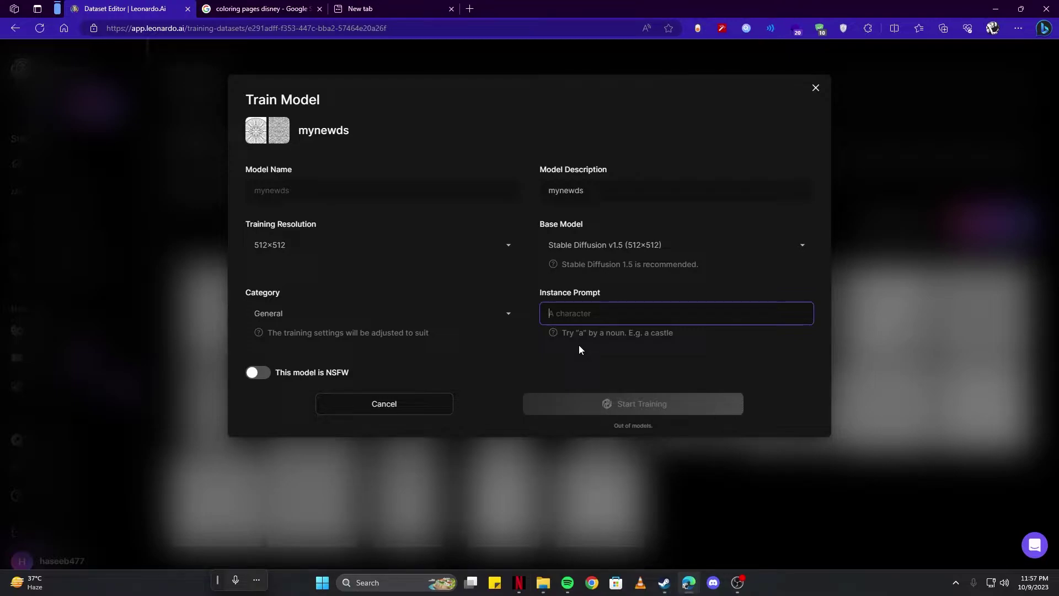
type("Alion")
type("bird")
left_click(602, 405)
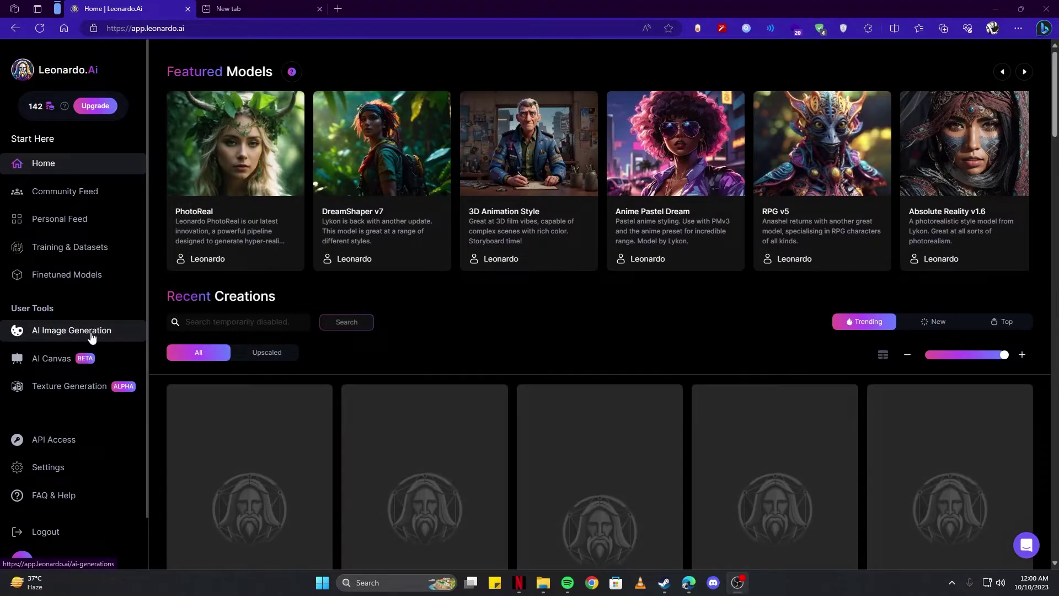
- View each of the four earlier bird coloring pages enlarged on AI Image Generation, then close the viewer
left_click(90, 335)
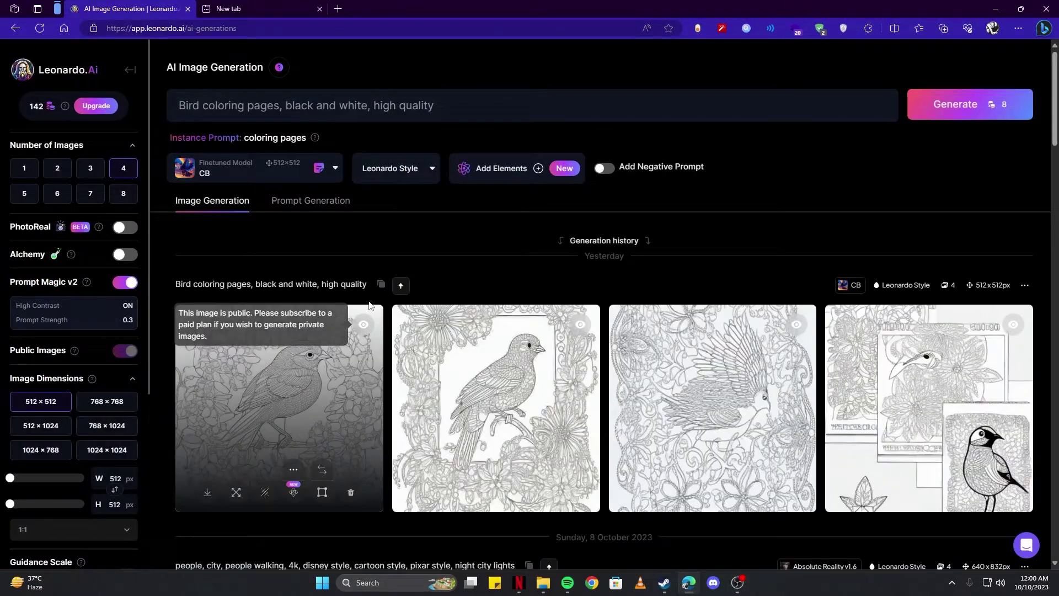
mouse_move(279, 409)
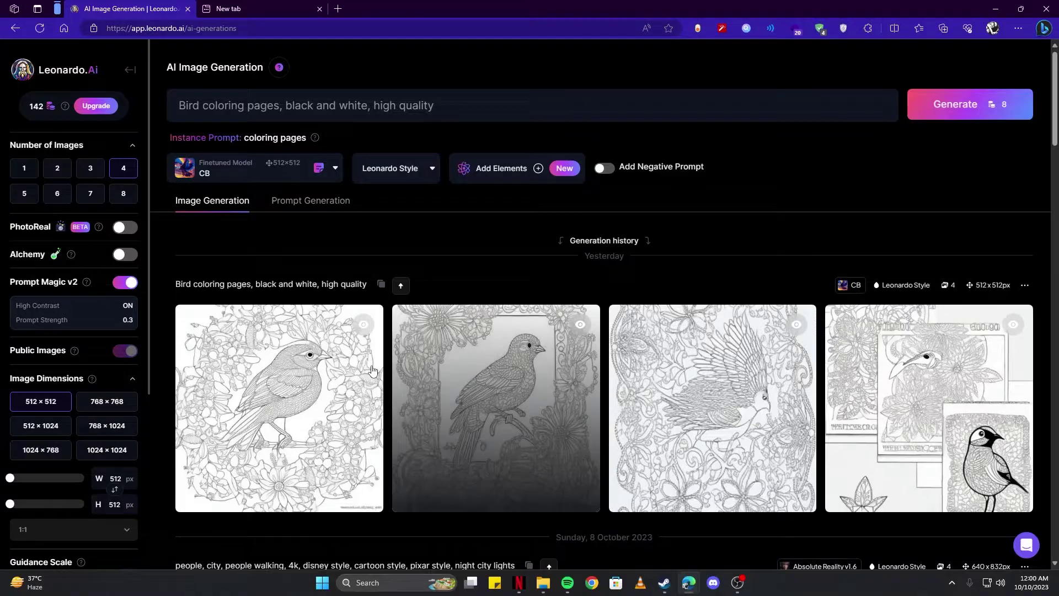
left_click(330, 354)
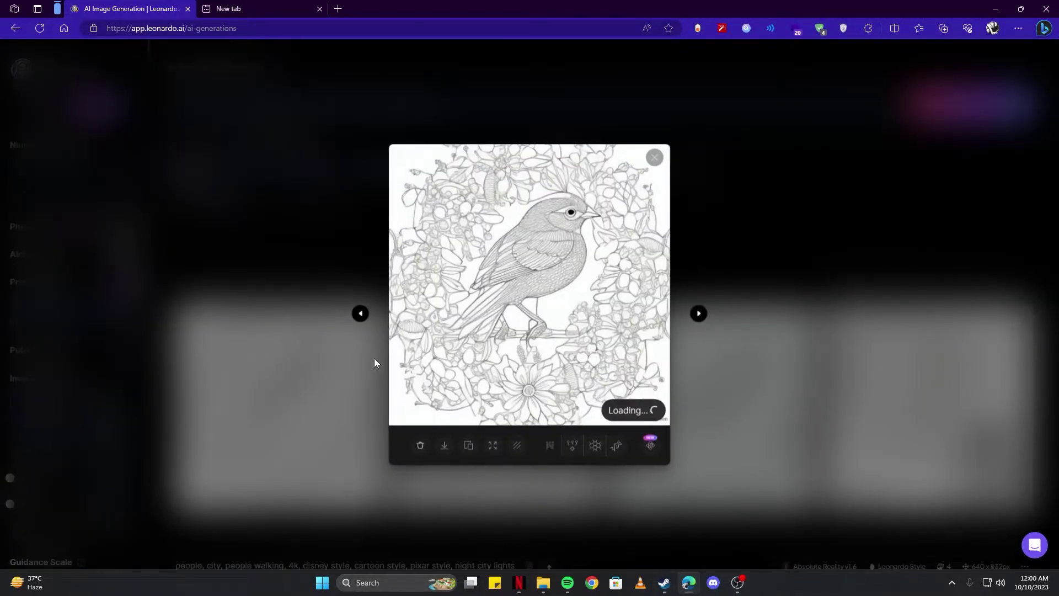
left_click(700, 313)
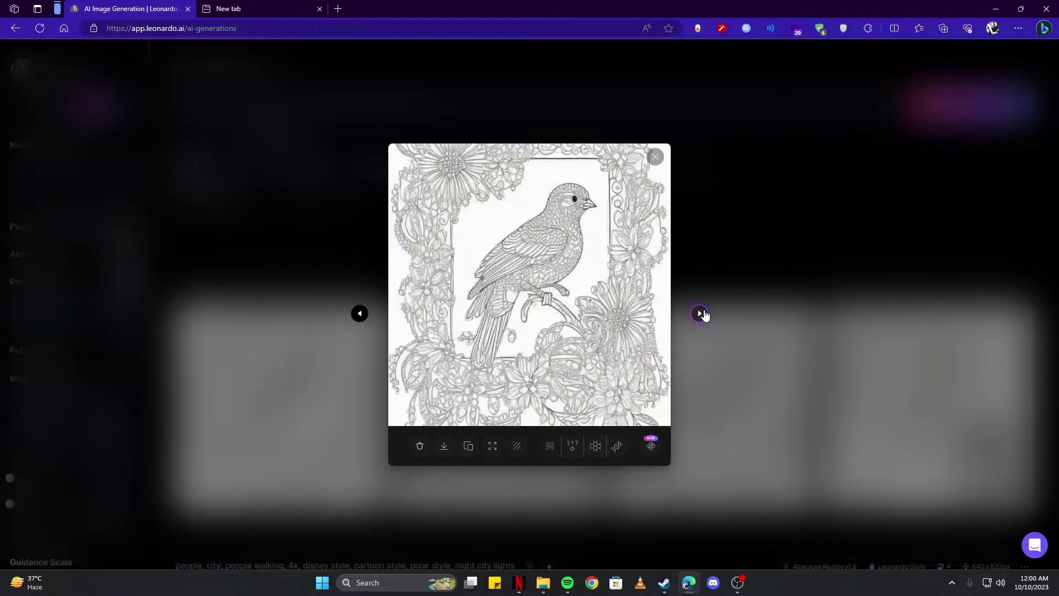
left_click(700, 312)
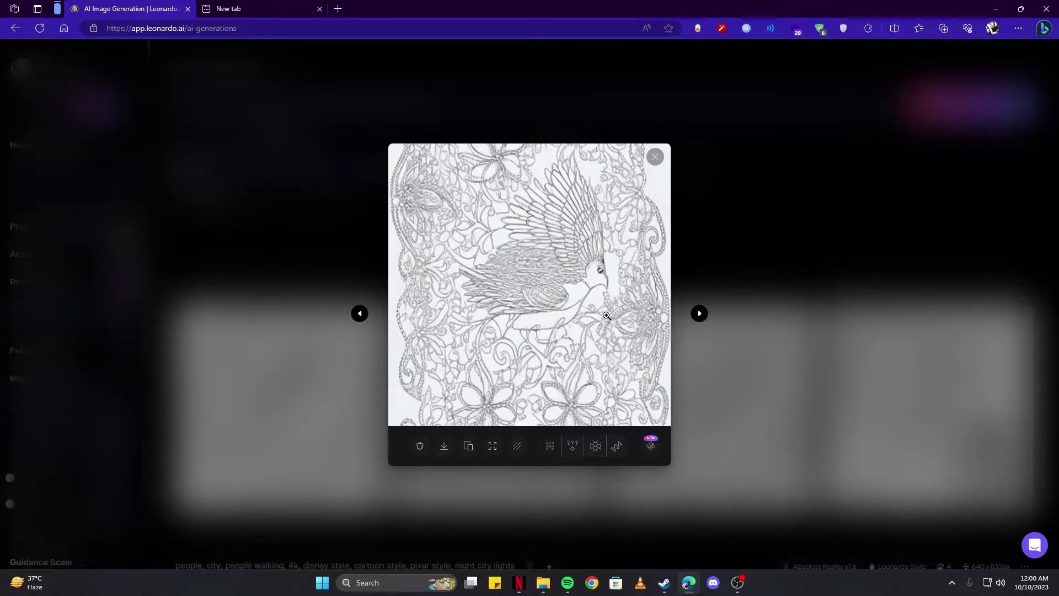
left_click(700, 313)
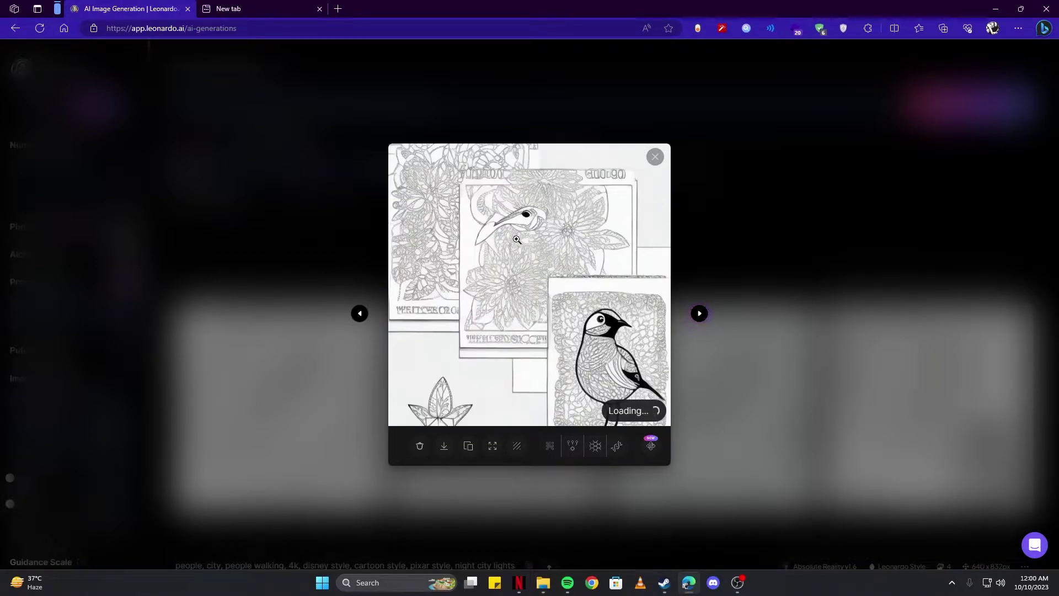
left_click(764, 258)
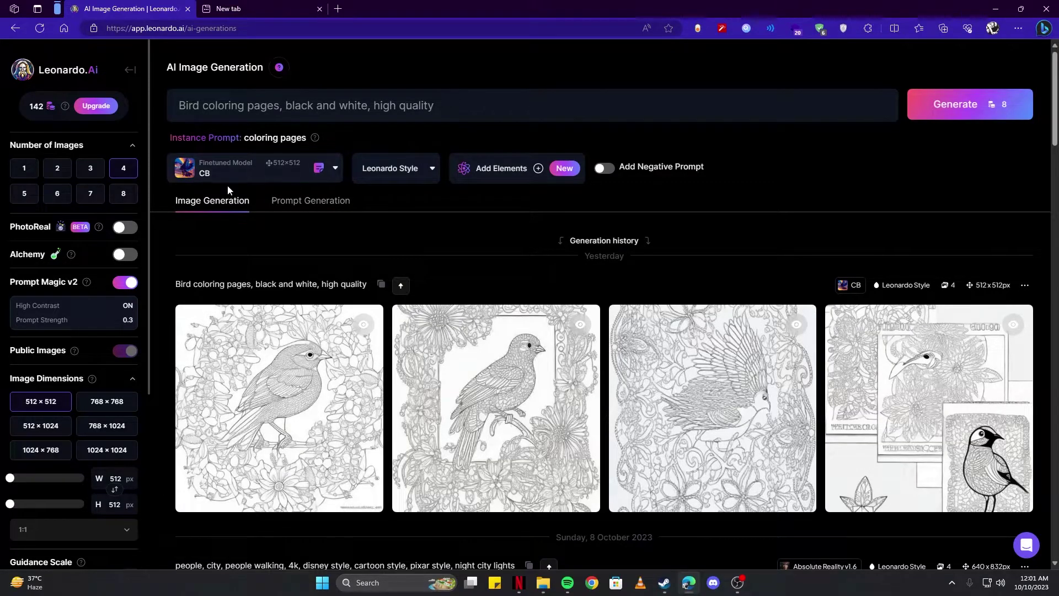
left_click(269, 172)
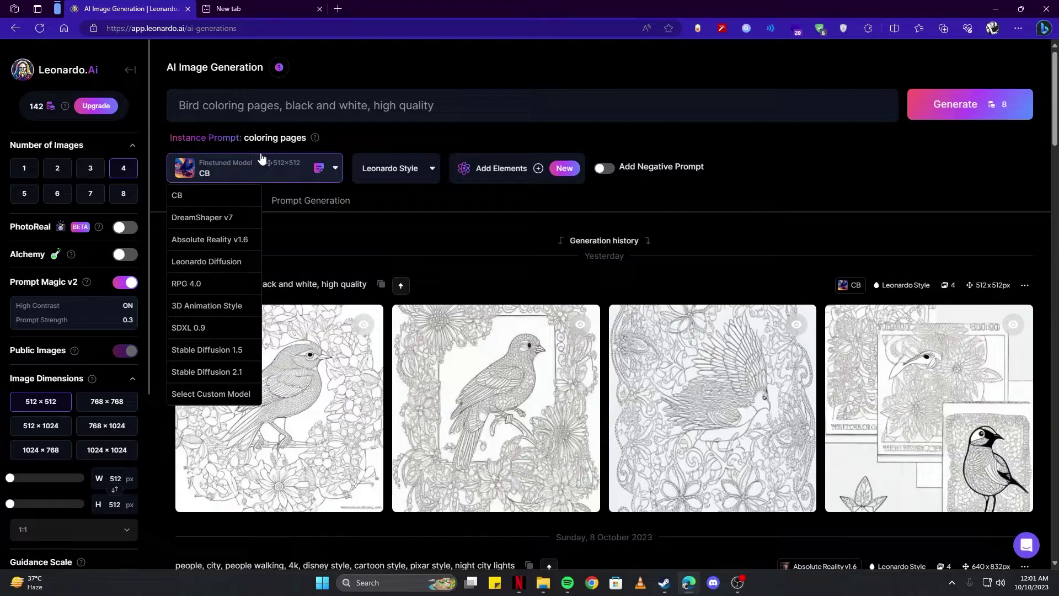
left_click(204, 395)
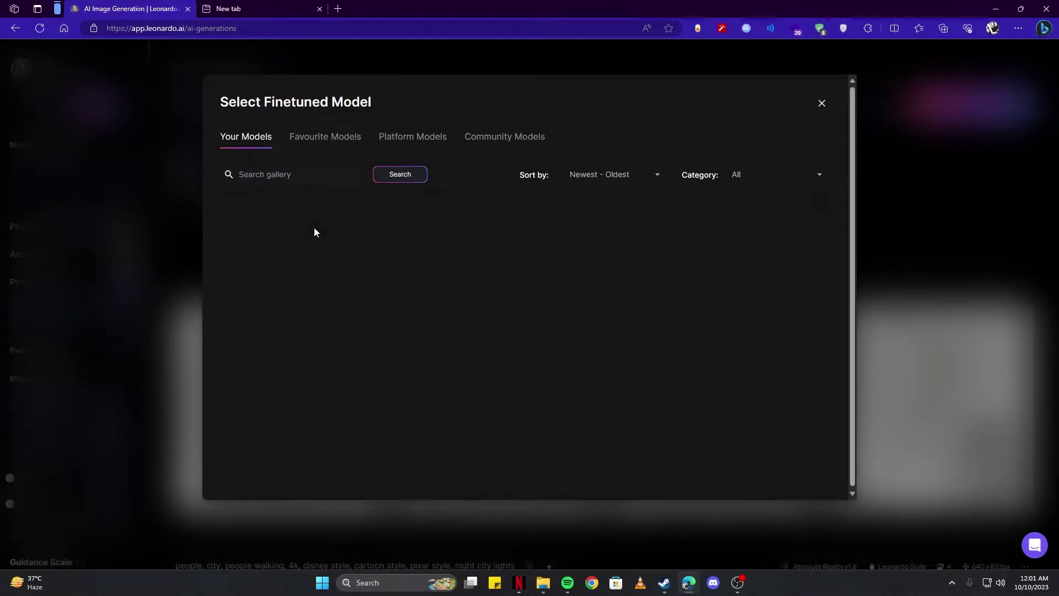
left_click(325, 279)
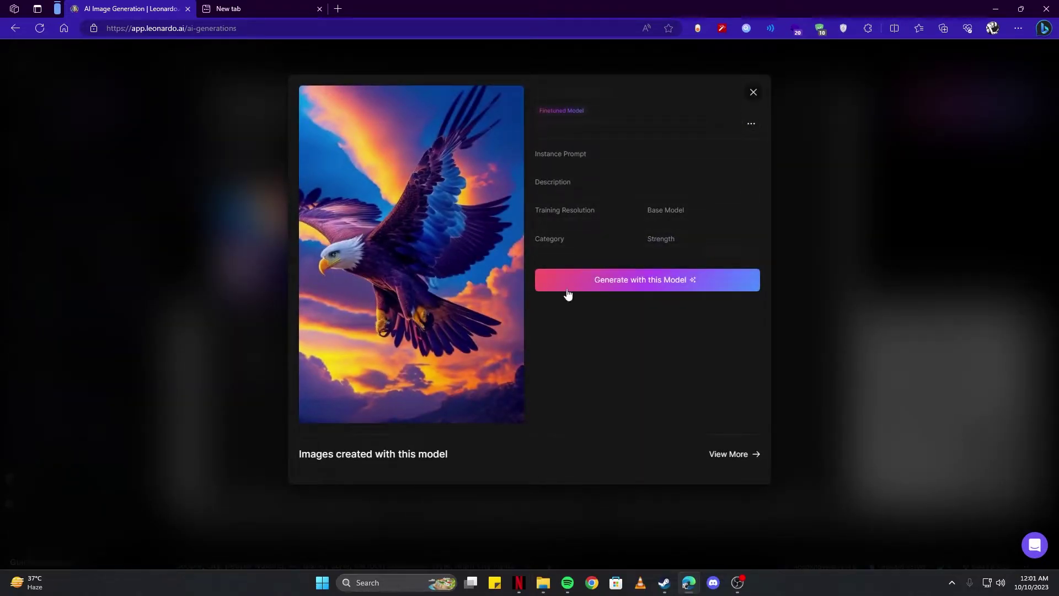
left_click(667, 285)
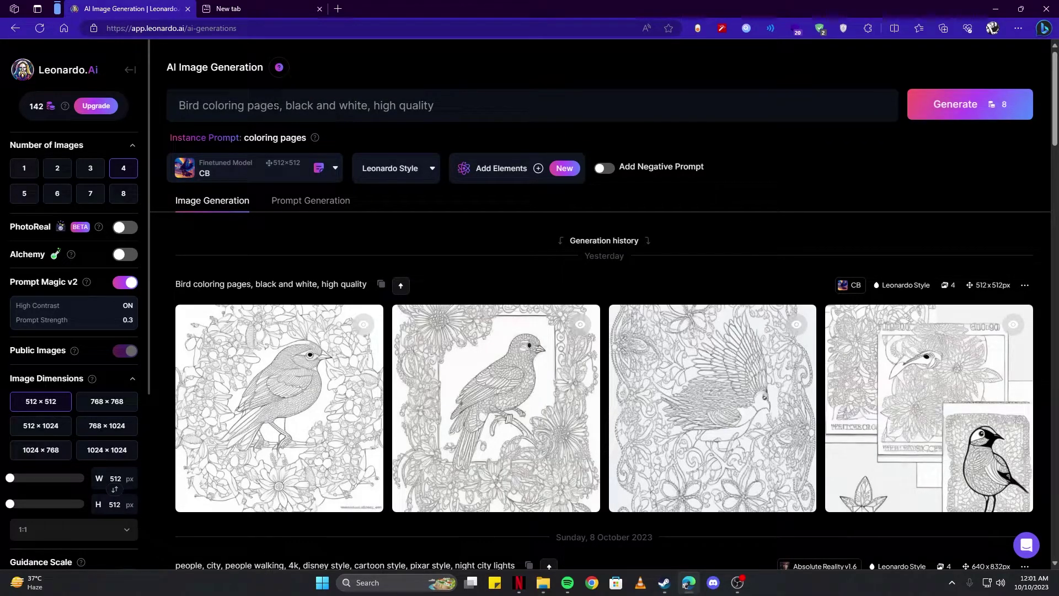
- Generate four images from the 'inspiring Bird coloring pages… cartoon style' prompt
left_click(936, 121)
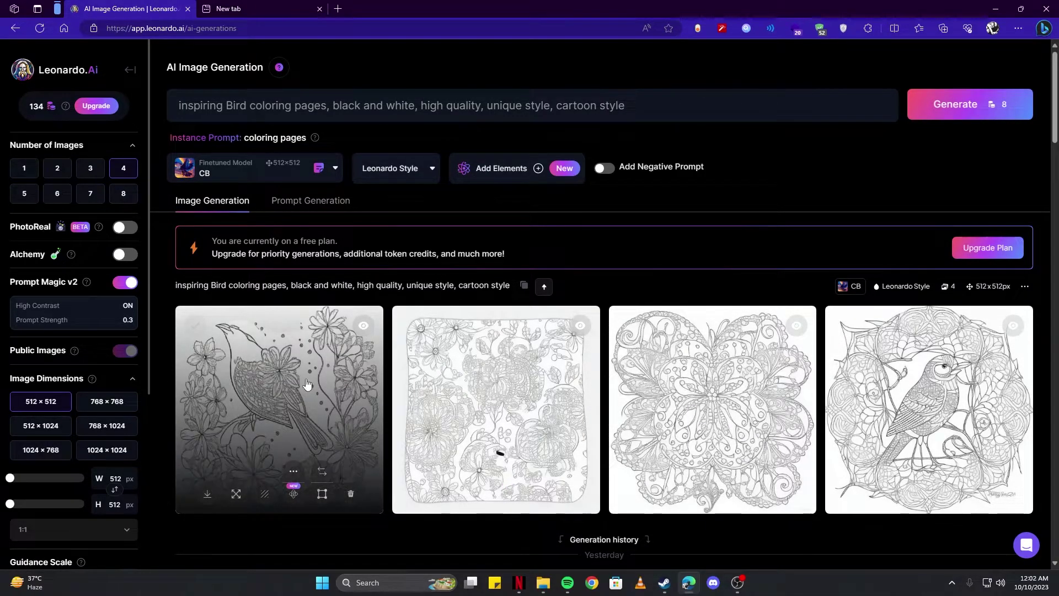
right_click(305, 379)
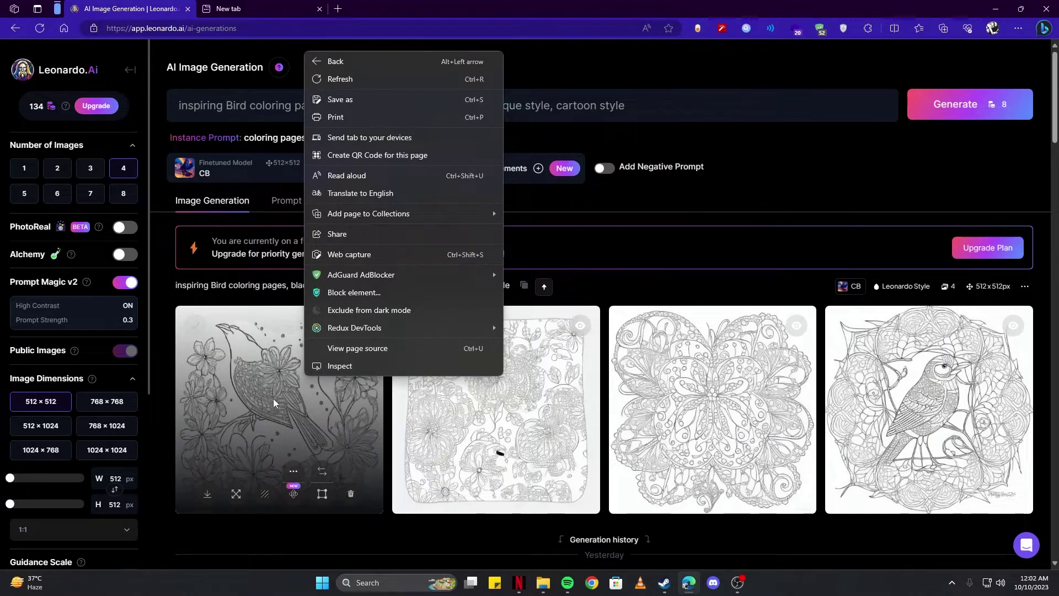
left_click(307, 367)
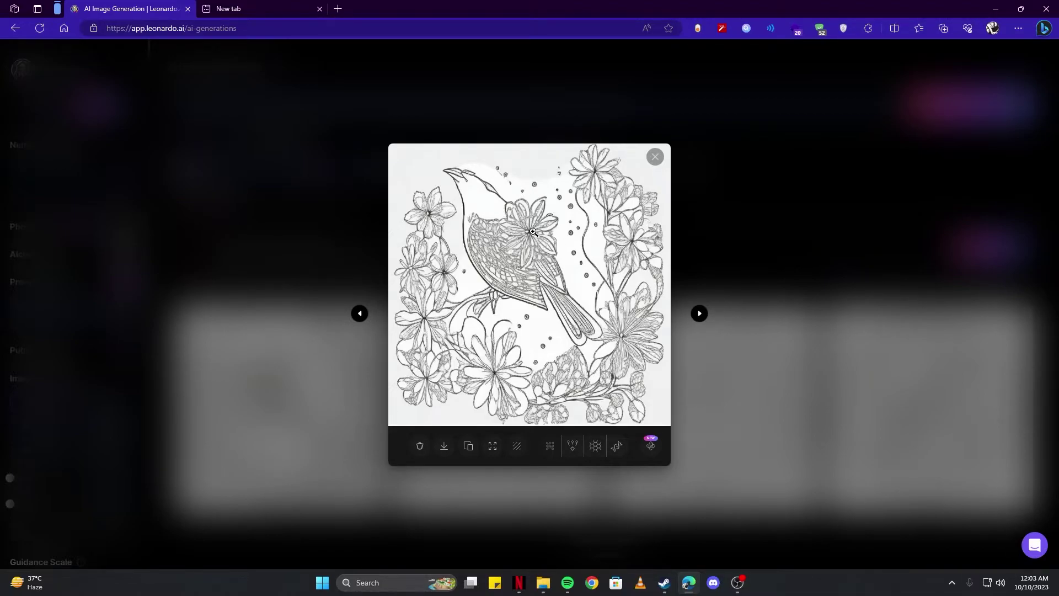
left_click(700, 314)
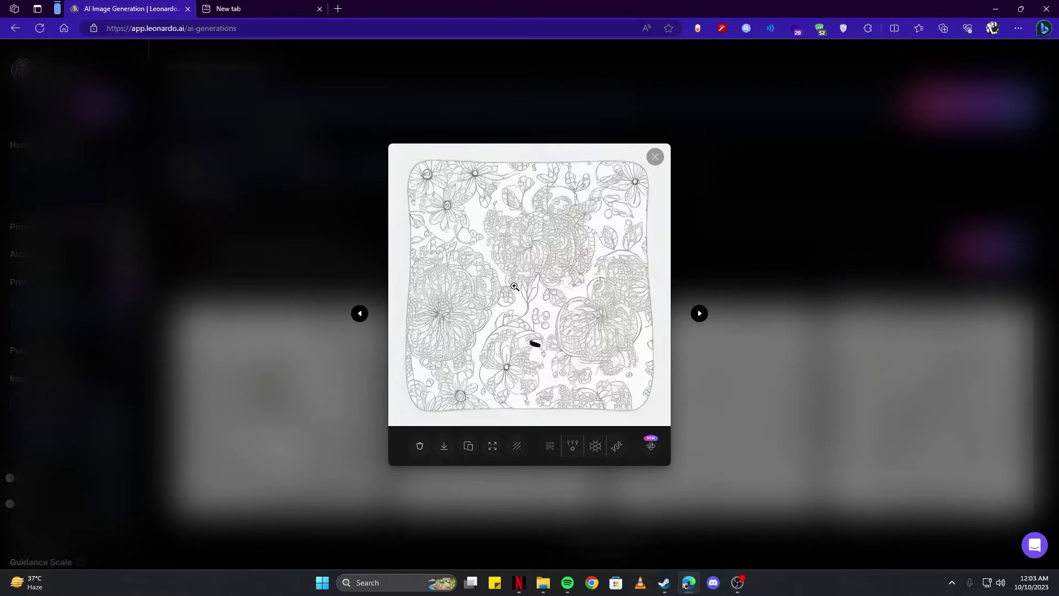
left_click(701, 314)
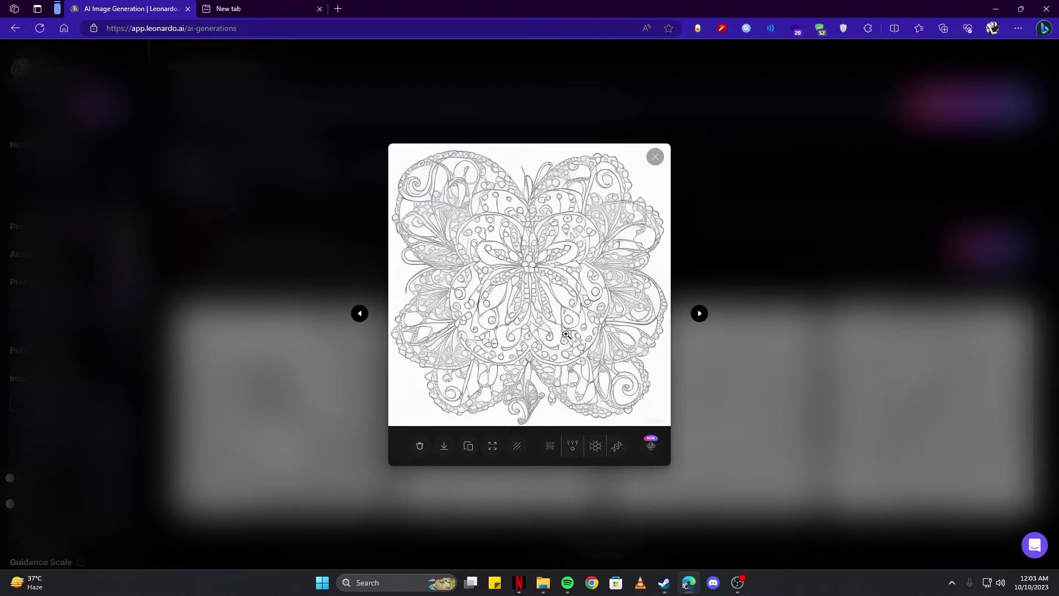
left_click(700, 315)
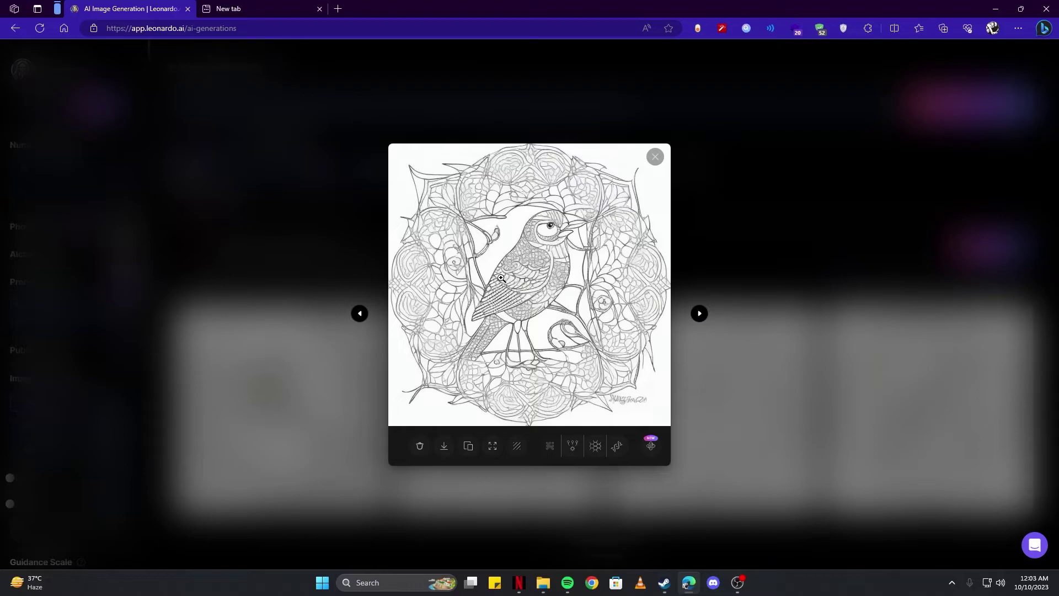
key("Escape")
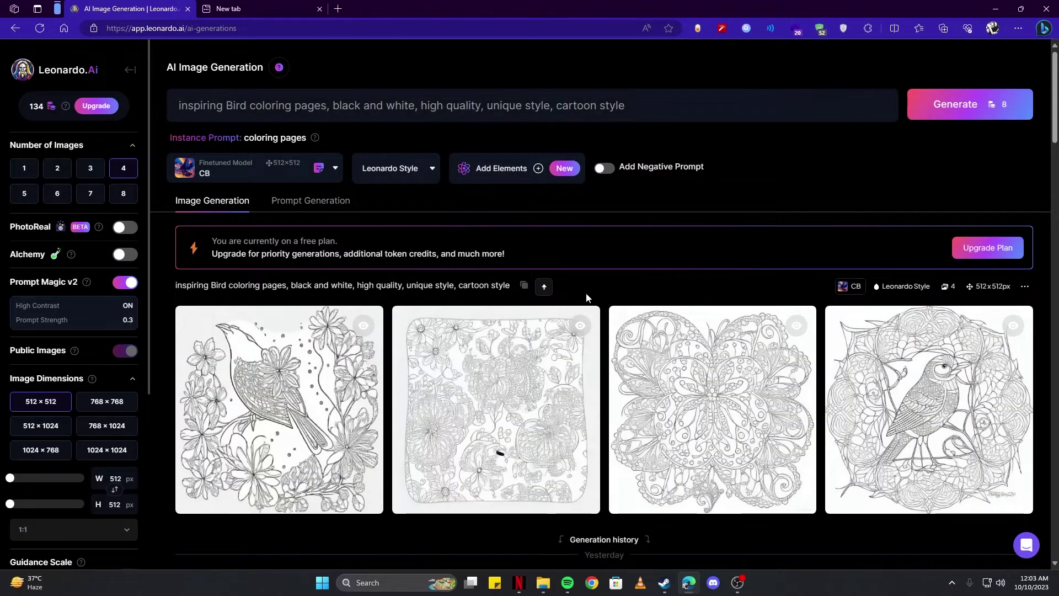
scroll(526, 338, "down", 5)
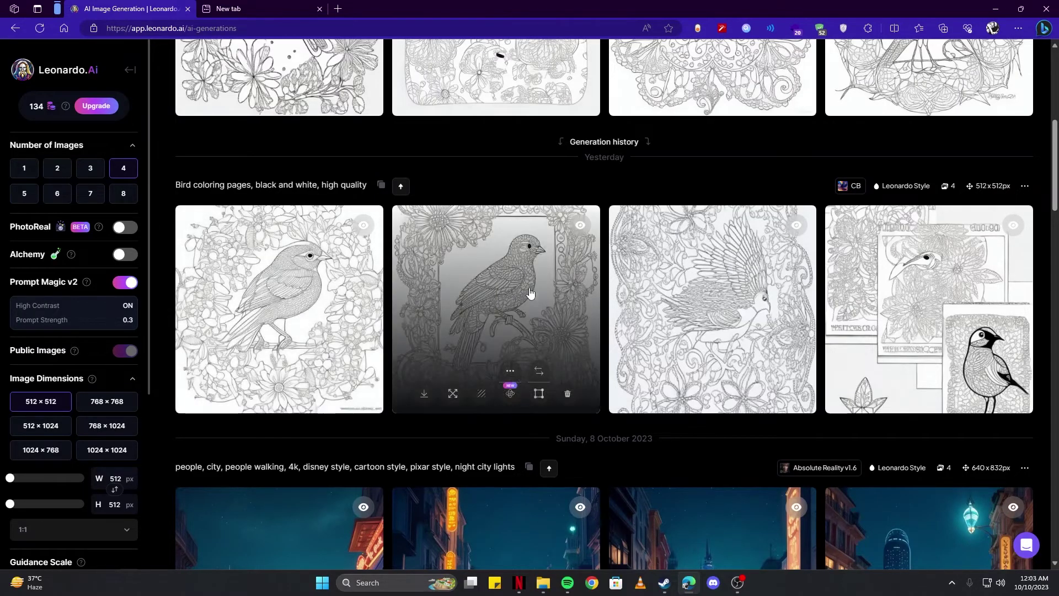
scroll(497, 331, "up", 3)
scroll(497, 134, "down", 3)
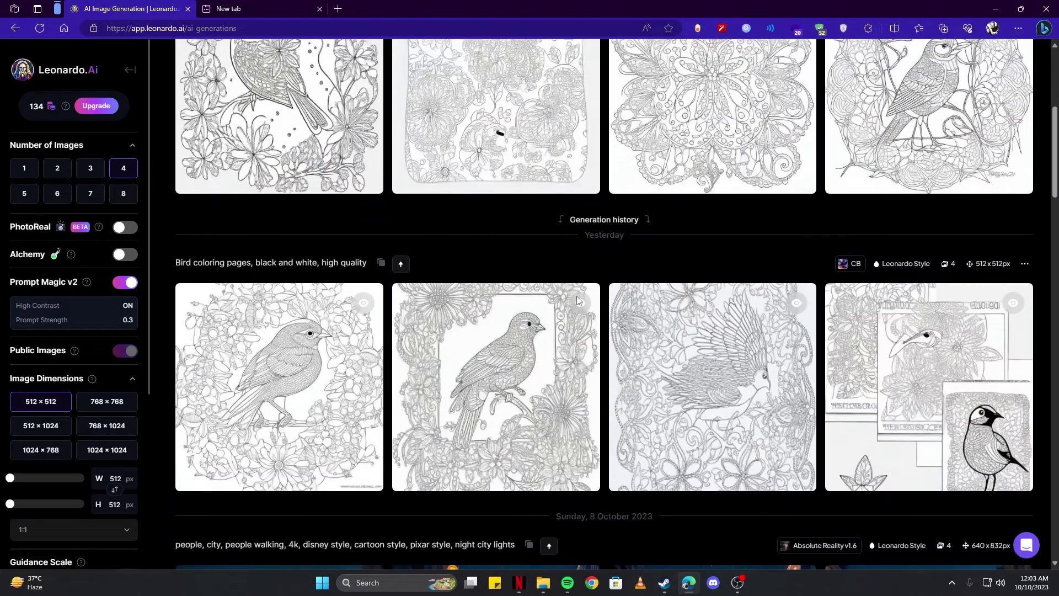
scroll(477, 284, "down", 2)
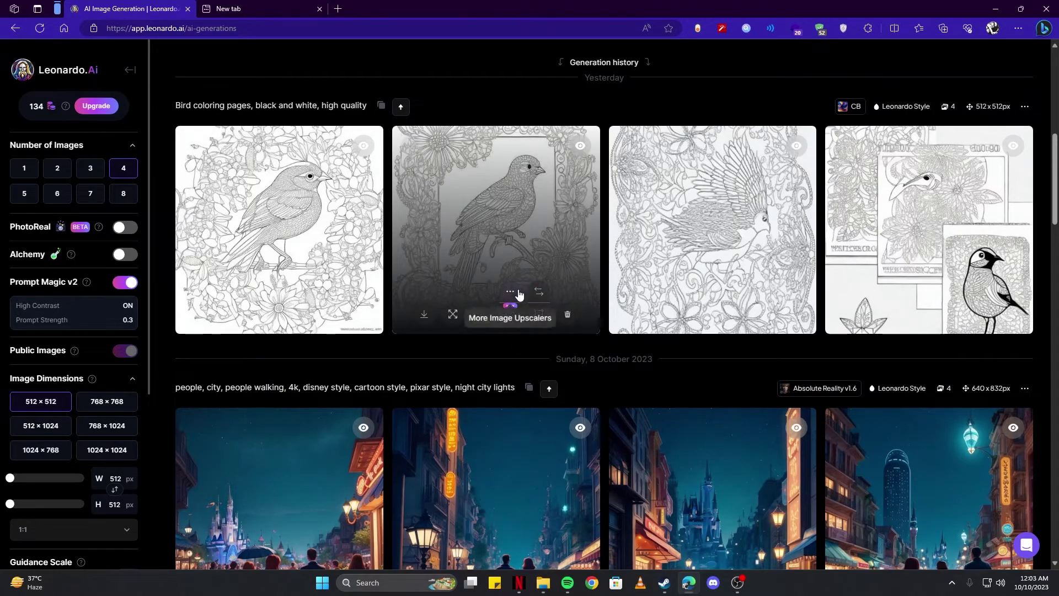
scroll(518, 295, "up", 3)
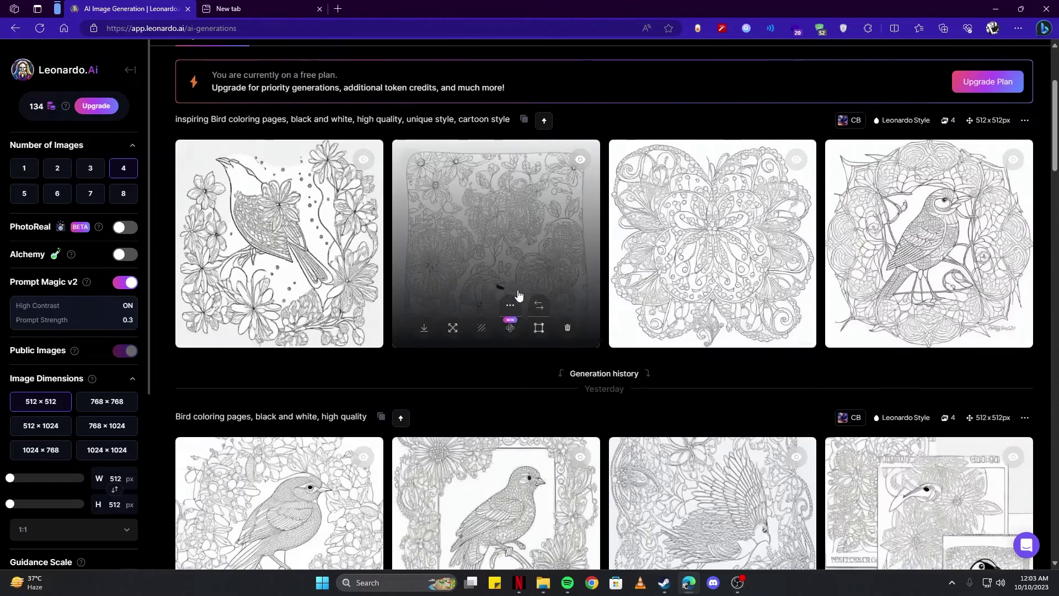
scroll(518, 295, "down", 2)
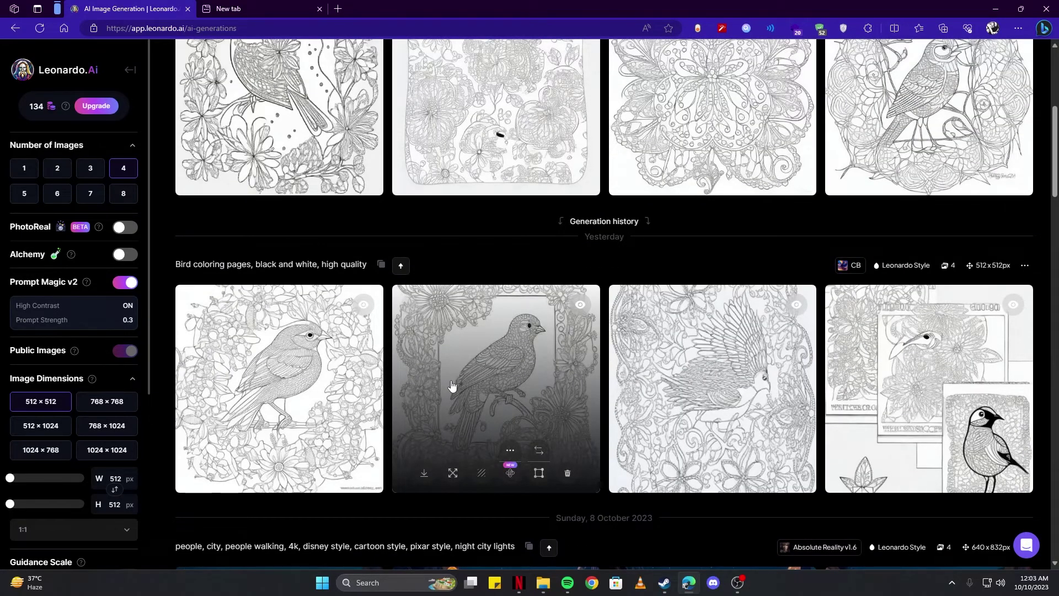
scroll(367, 213, "up", 3)
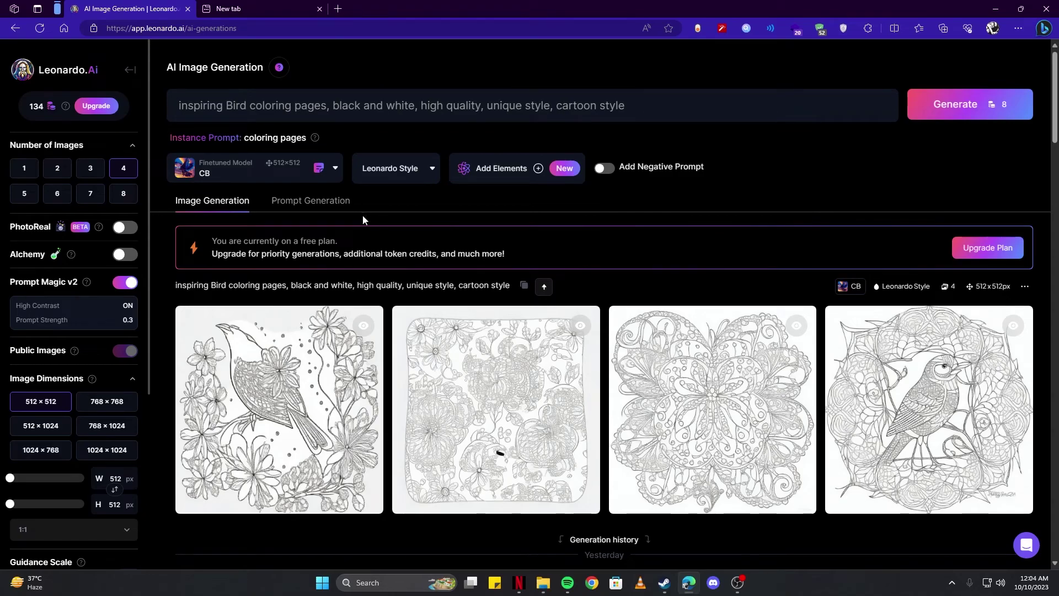